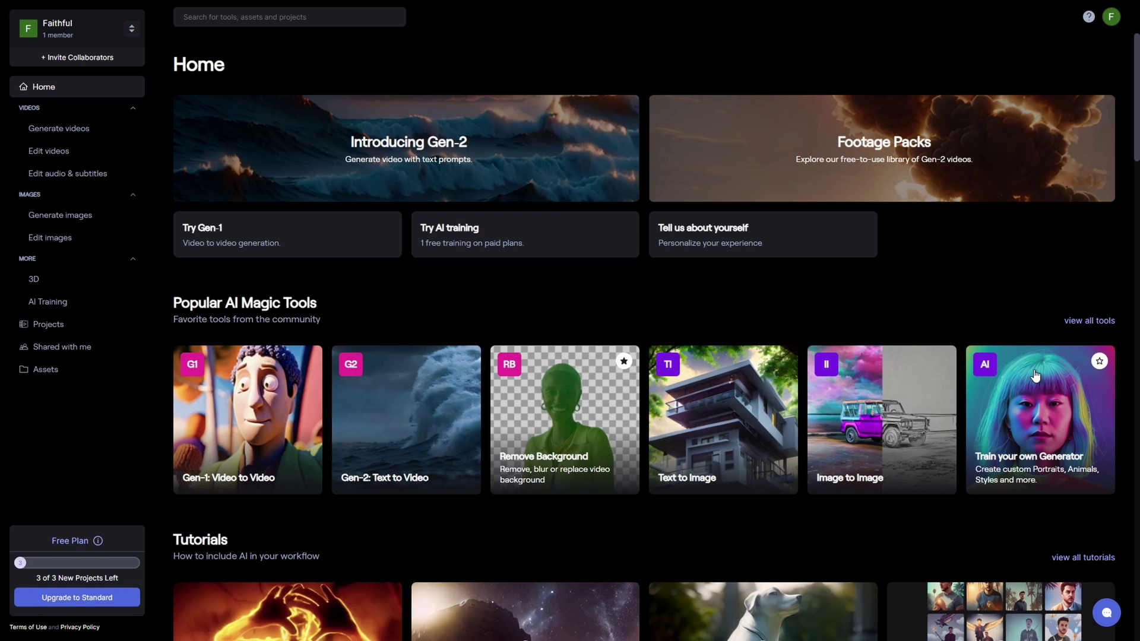
- Open Gen-2 Text to Video and finish its onboarding tips to reach the empty prompt box
scroll(271, 380, down, 2)
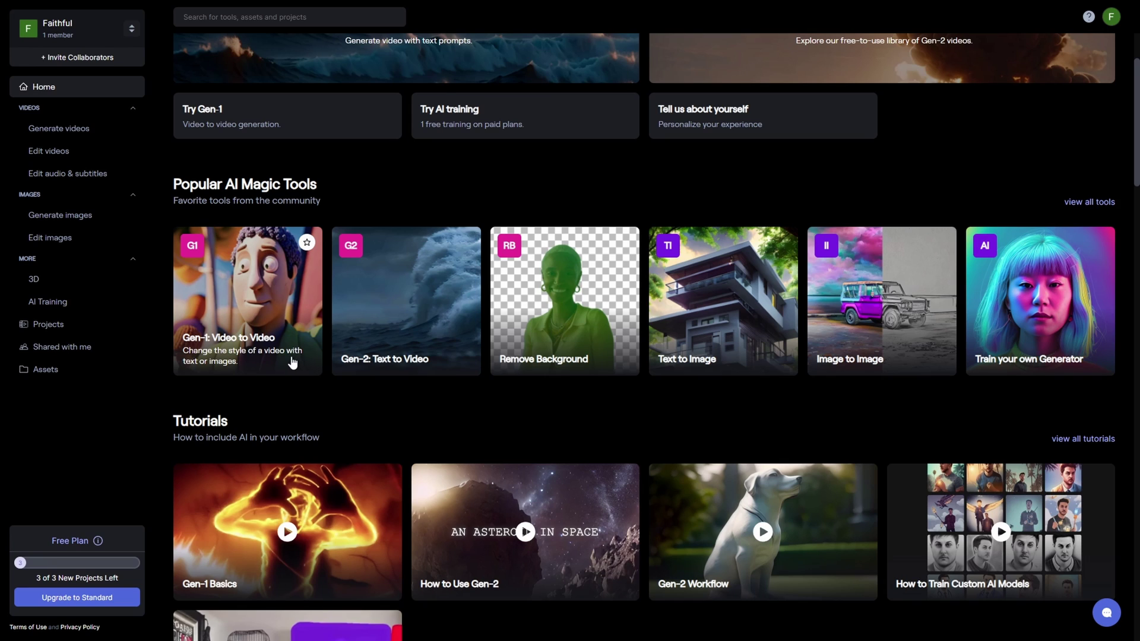
scroll(294, 362, up, 2)
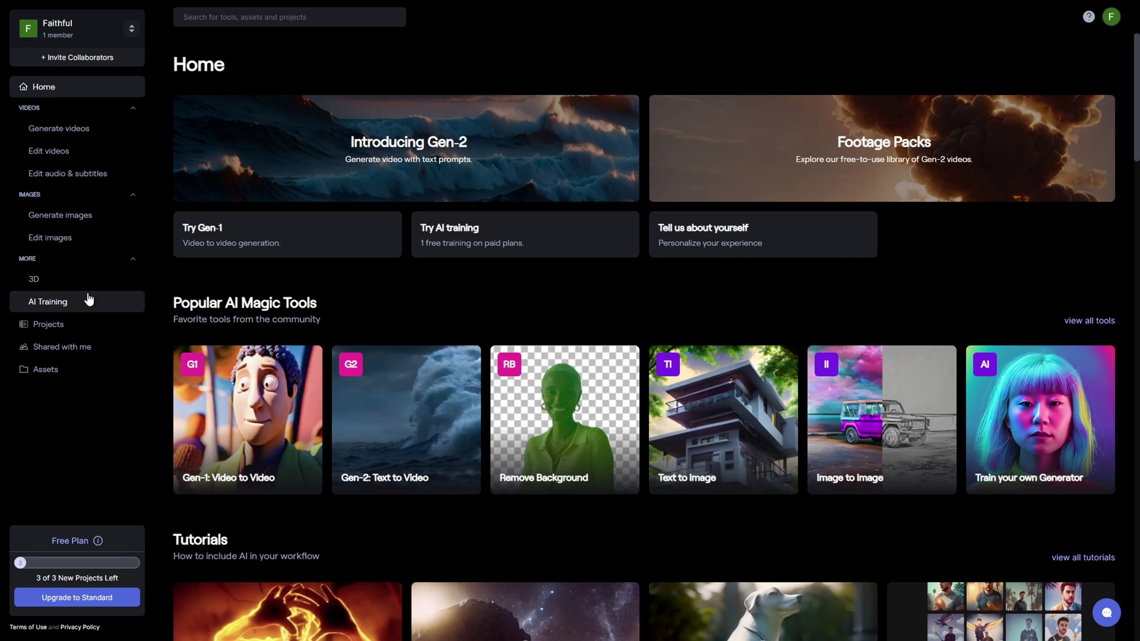
click(95, 216)
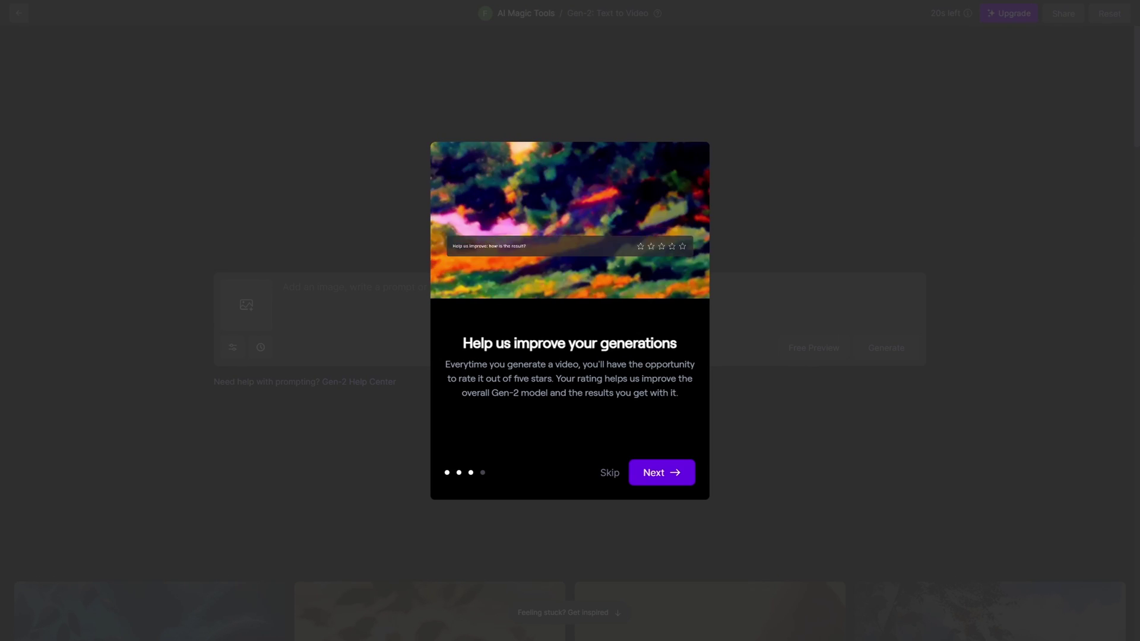
click(651, 474)
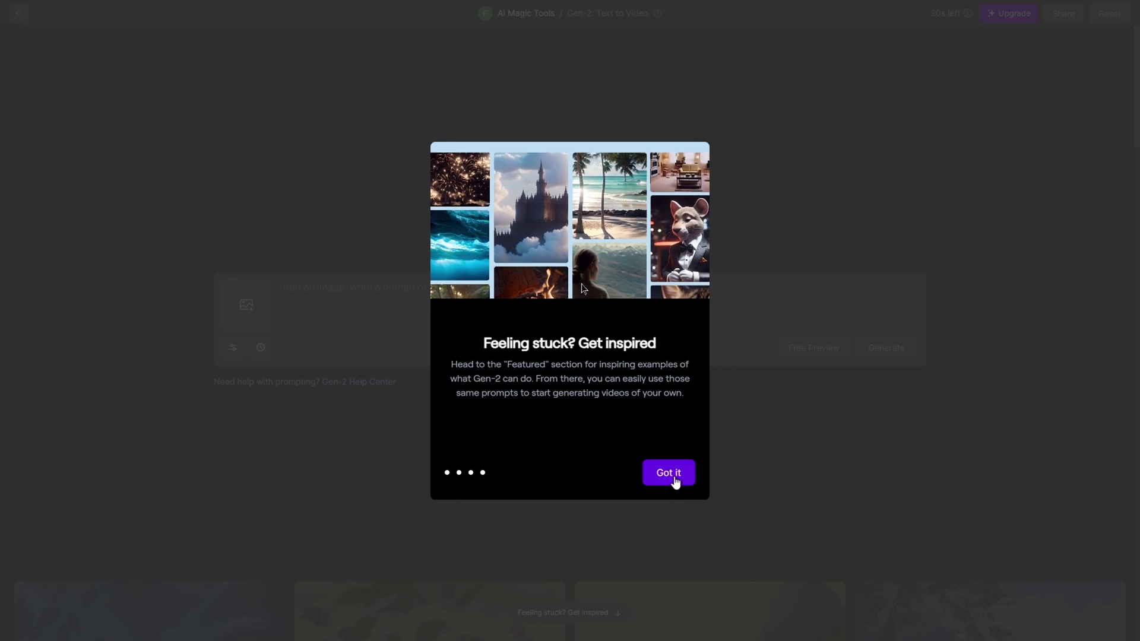
click(670, 479)
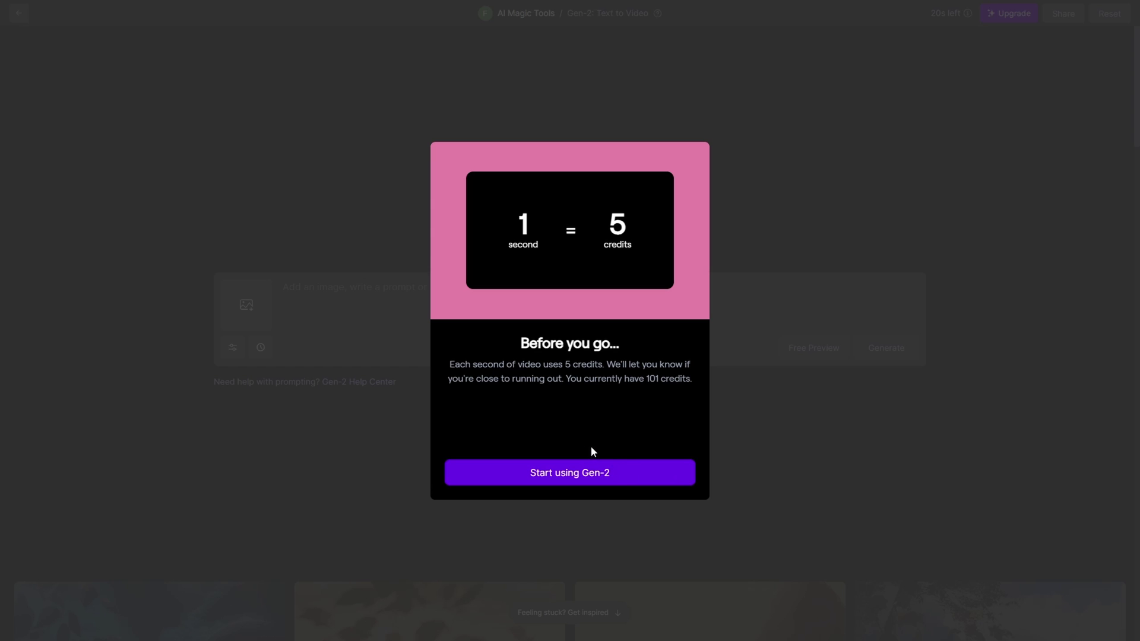
click(556, 481)
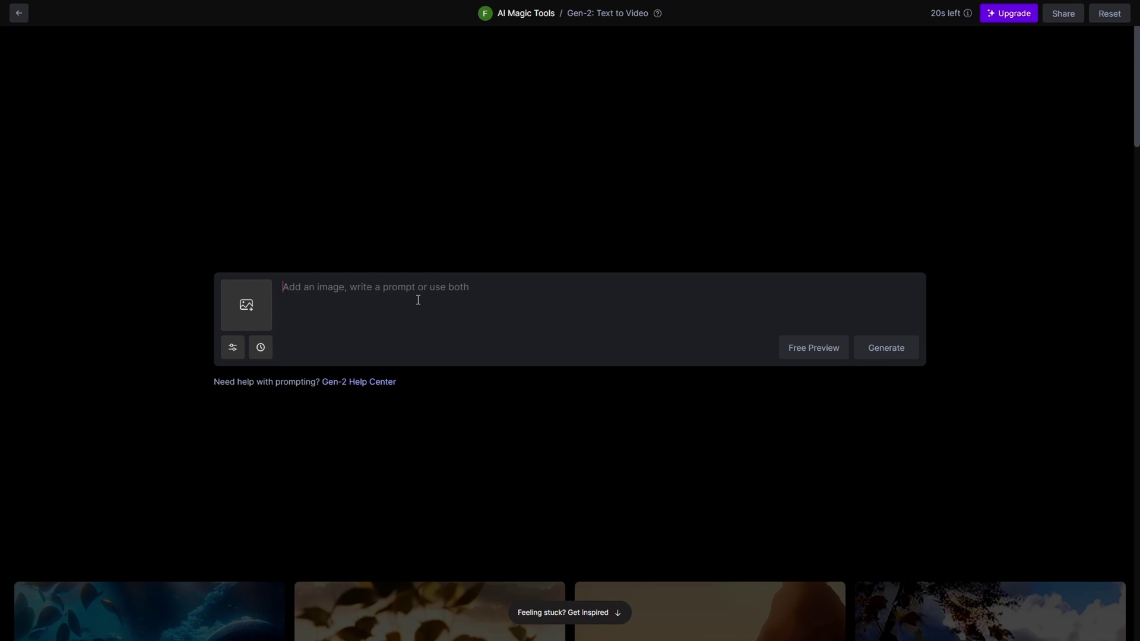
- Enter the glowing creature in a sea of hearts prompt and request free previews
text(A fantastical)
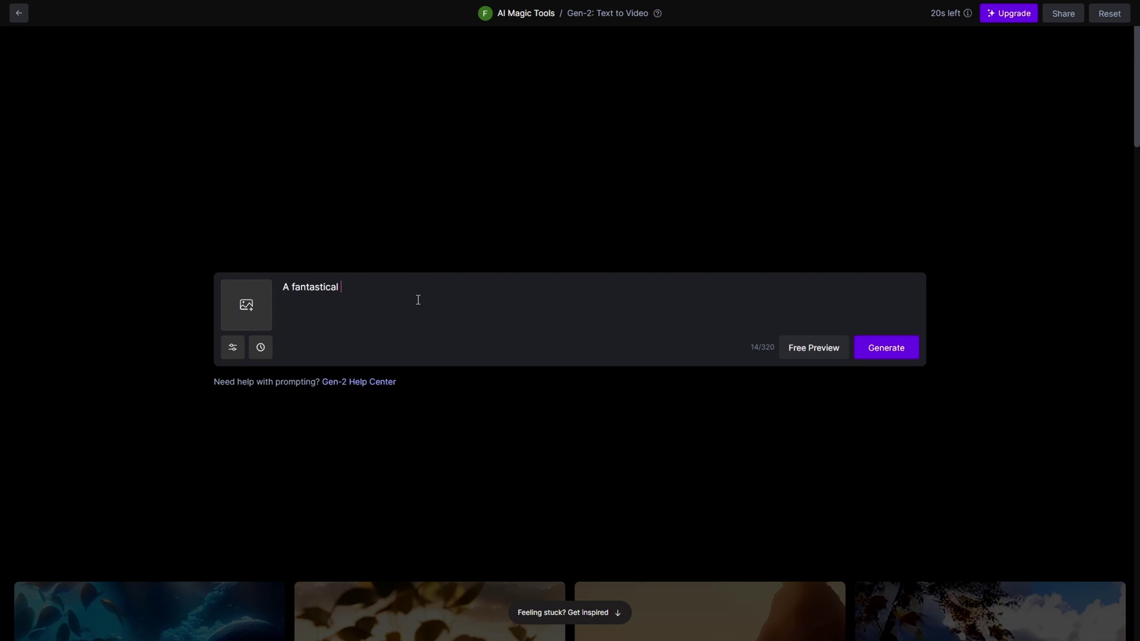
text(creature with beautiful glow swimming in a sea of hearts, passing through other magical creatures that looks at it)
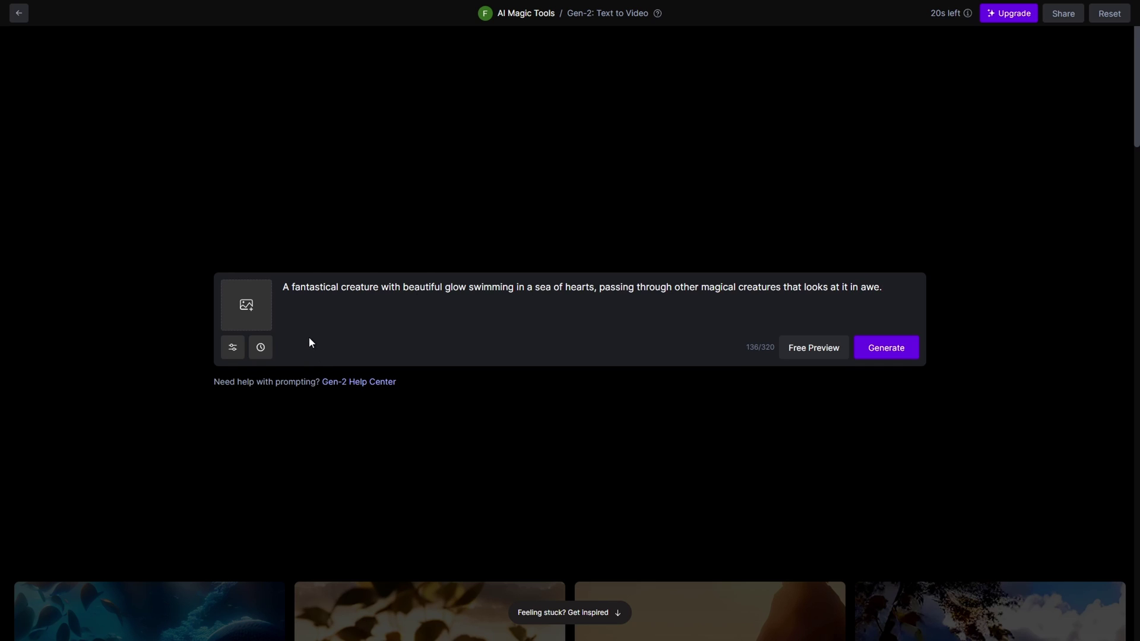
click(818, 353)
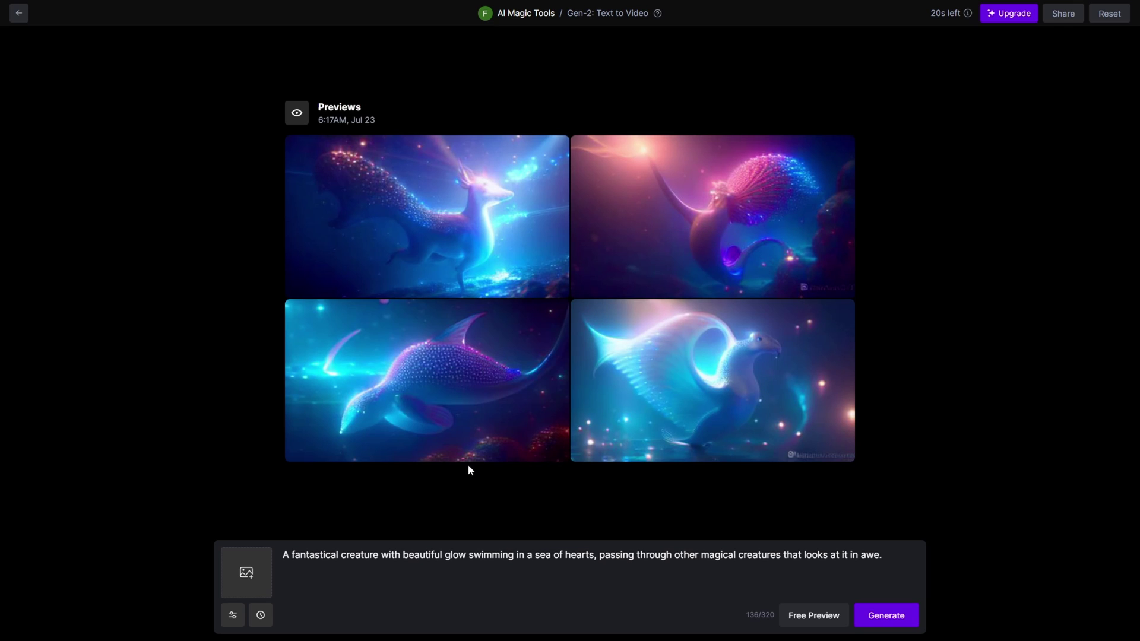
- Wait for the four glowing sea-creature preview images to finish generating
mouse_move(537, 215)
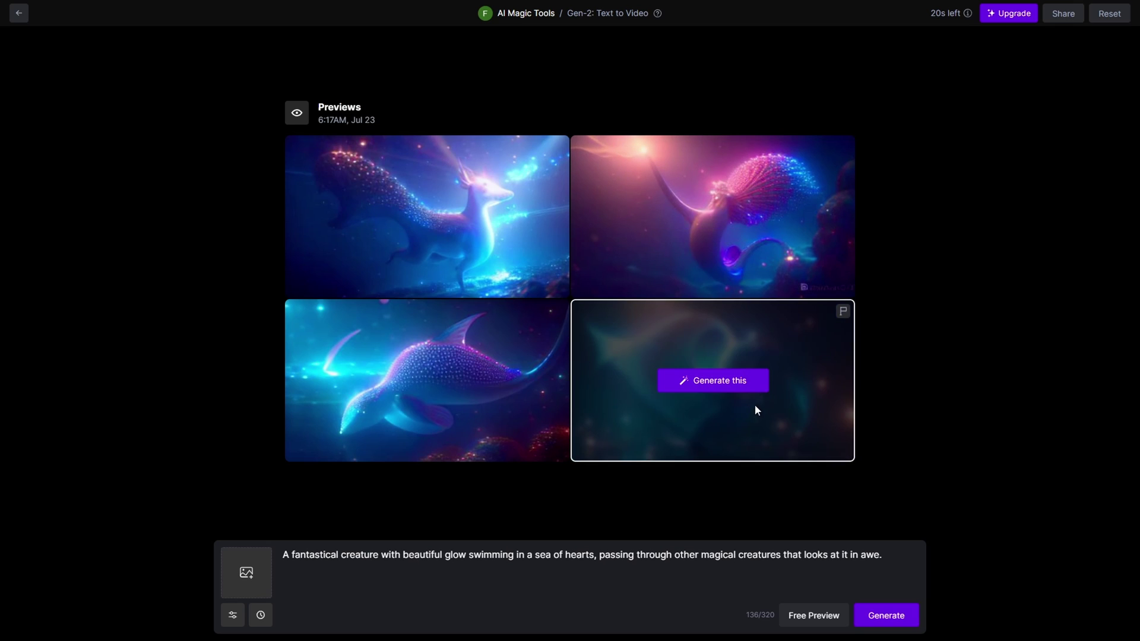
- Generate a 4-second video from the bottom-right winged-creature preview and play it
click(719, 382)
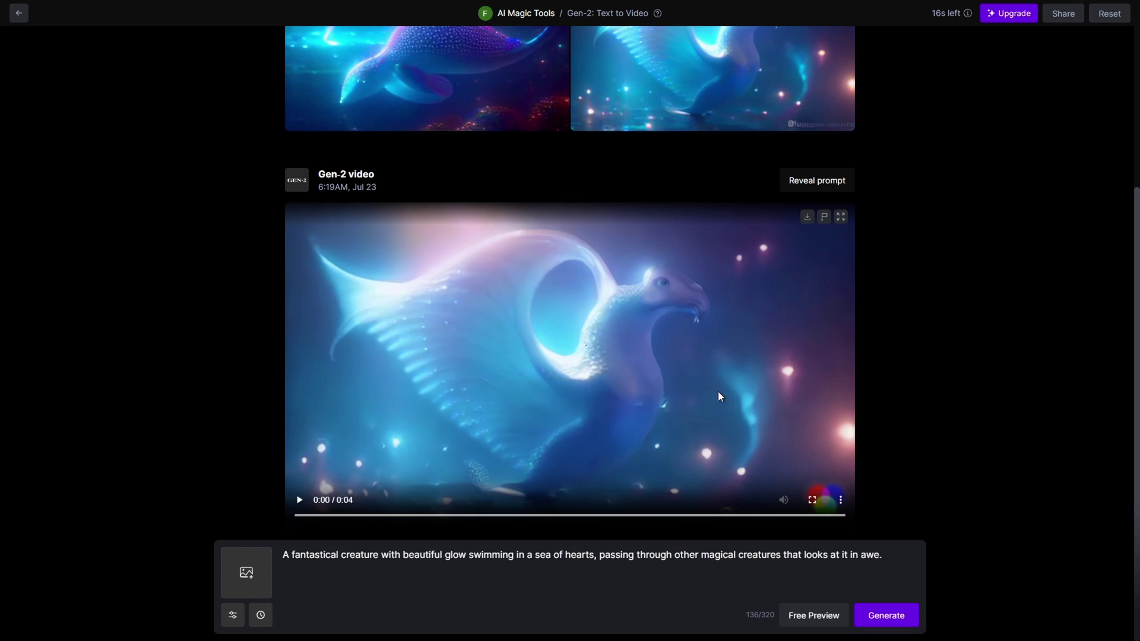
click(300, 501)
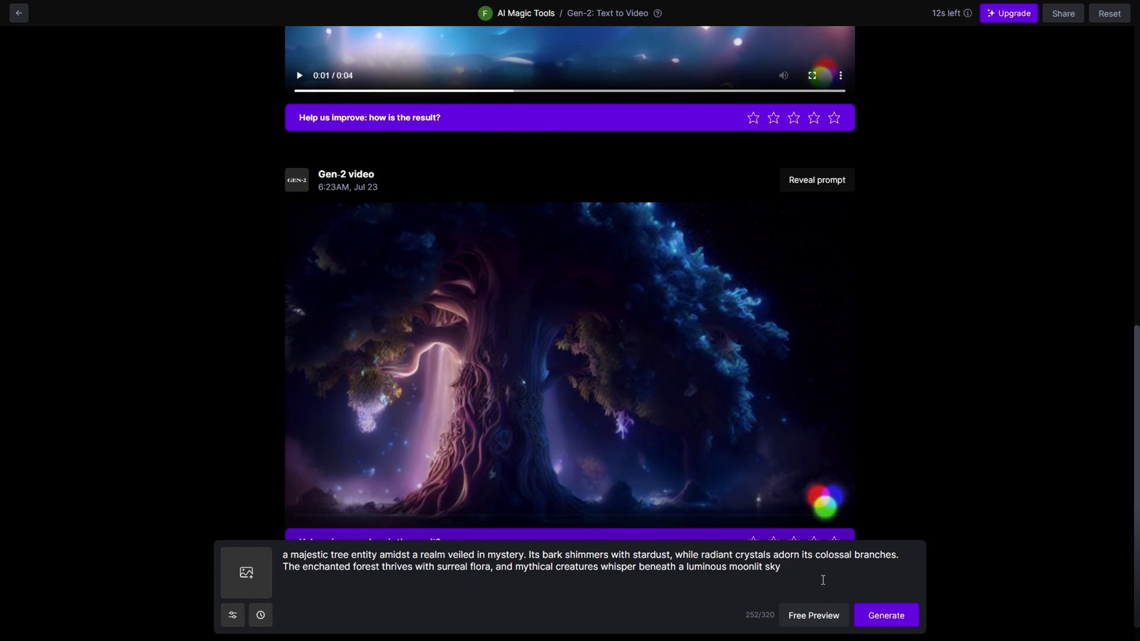
- Swap the prompt for the magical-realm kiss description and generate a video from it
key(ctrl+a)
text(In a magical realm, a transformative kiss entwines two souls. Their essences intertwine, bodies morph, and identities merge, revealing a new fusion. A testament to the enchantment of love and the limitless)
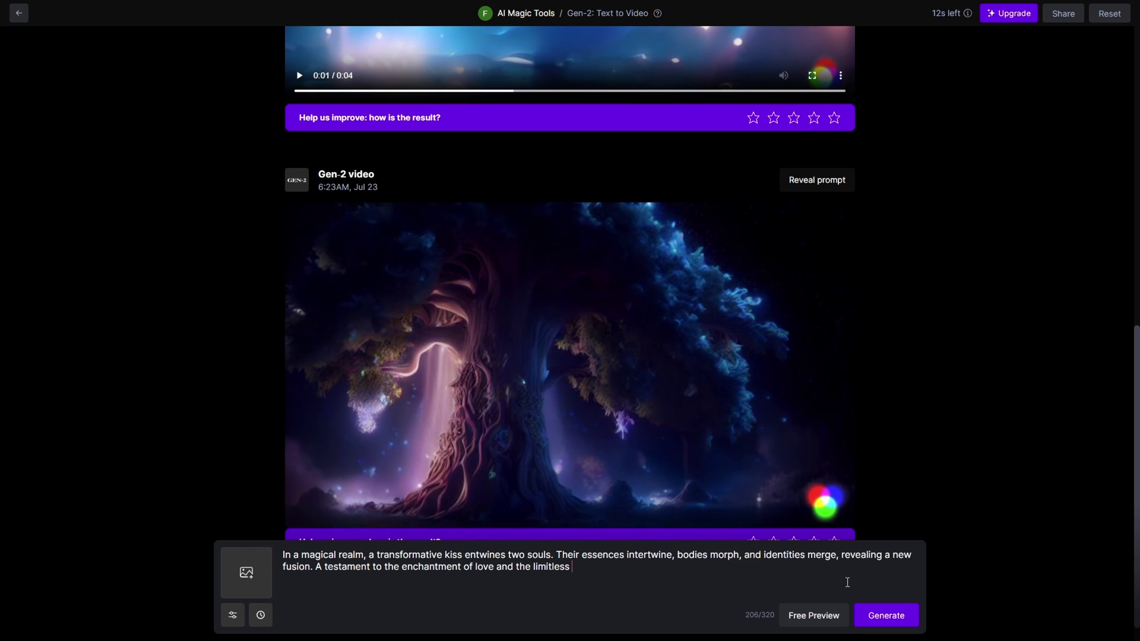
click(885, 617)
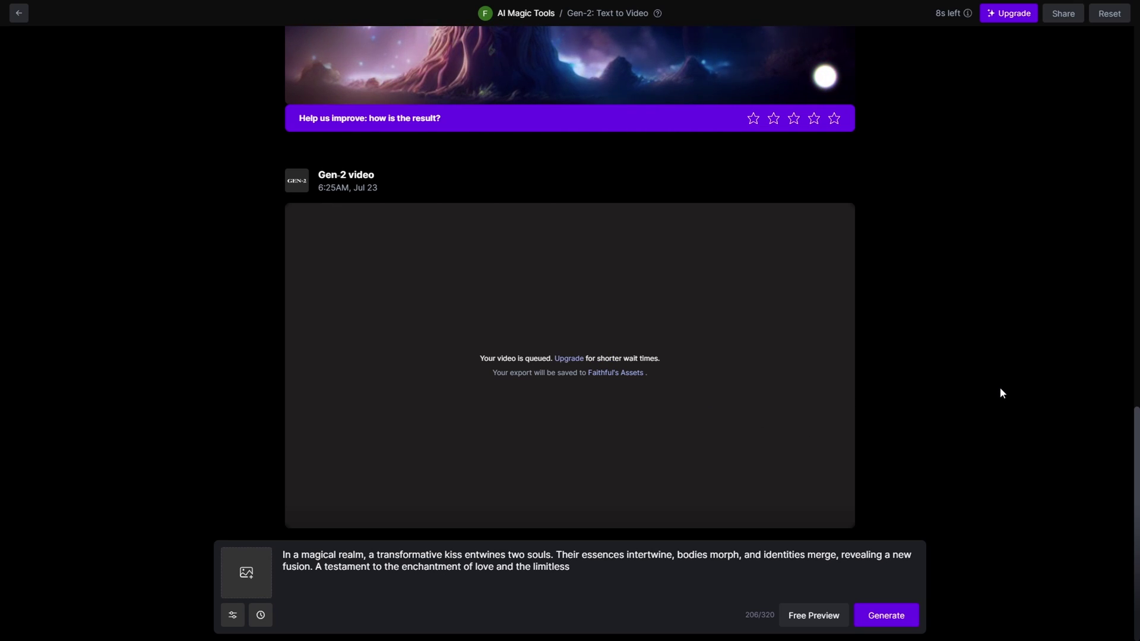
- Give the majestic tree video a two-star rating
click(773, 120)
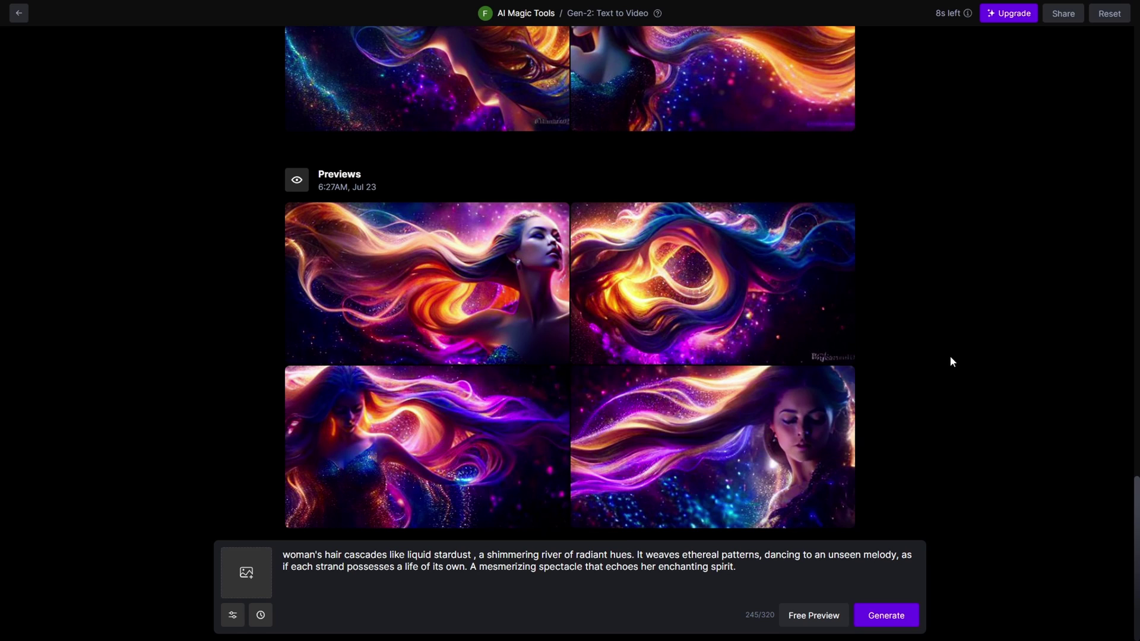
mouse_move(393, 446)
- Render the closed-eyes stardust-hair woman preview as a video and play it
mouse_move(742, 434)
click(692, 448)
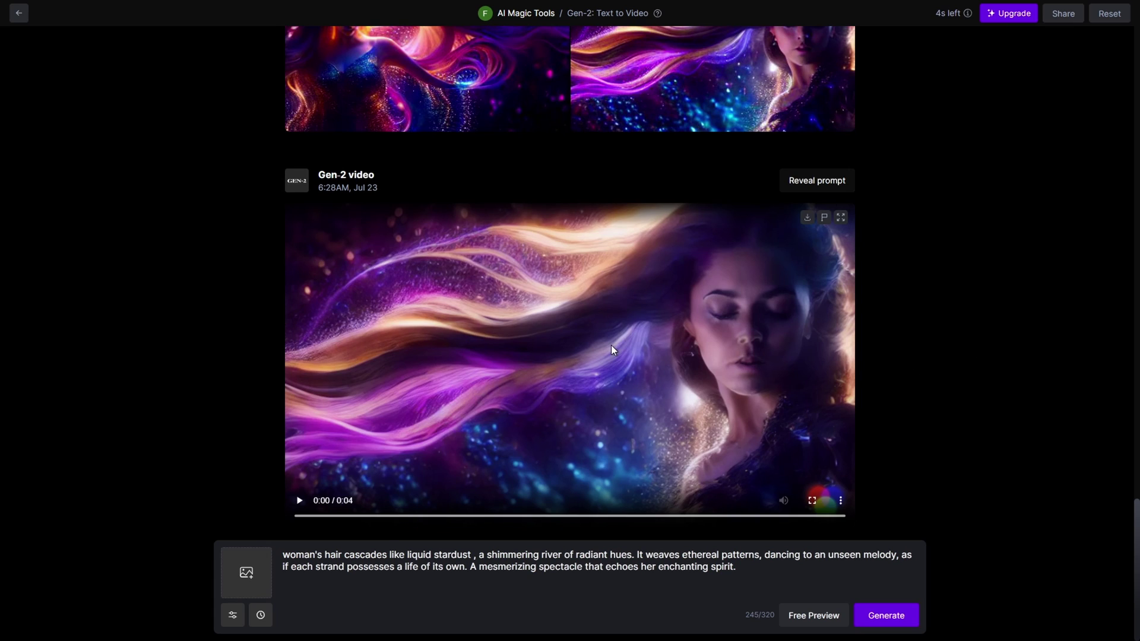
click(299, 501)
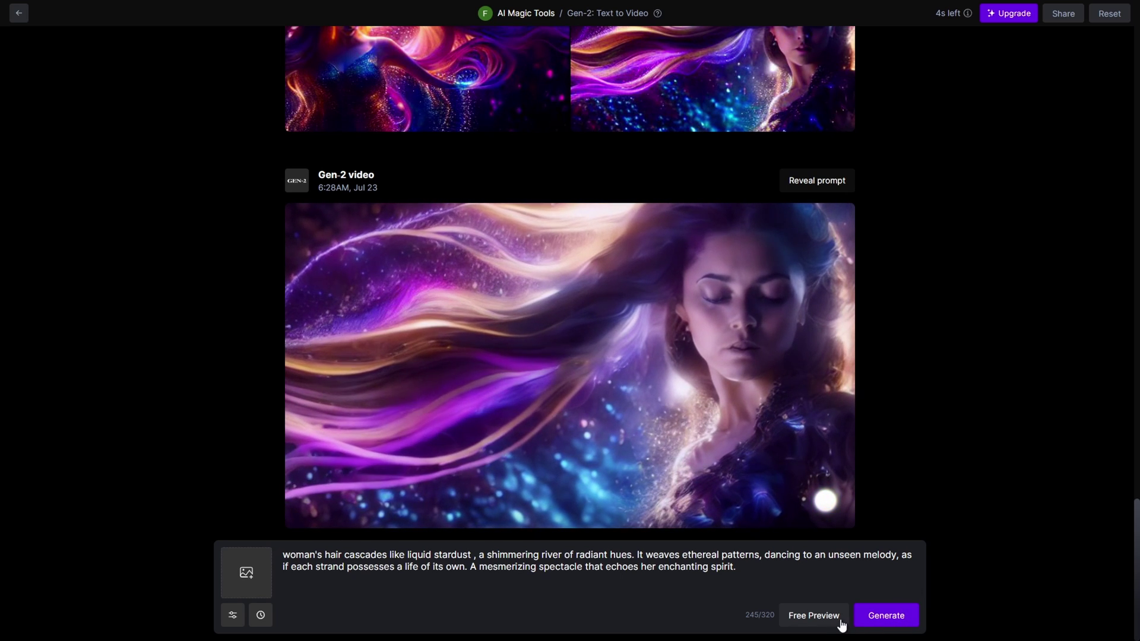
- Replace the old prompt with the robotic octopus description and request four free previews
click(732, 585)
key(ctrl+a)
text(The robotic octopus undulates through the ocean with mechanical precision. Its metallic tentacles move gracefully, resembling fluid motions. Luminous LED lights pulse along its frame, casting an otherworldly glow. Equipped with advanced sensors, it navigates the depths, a fascinating blend of technology and marine life)
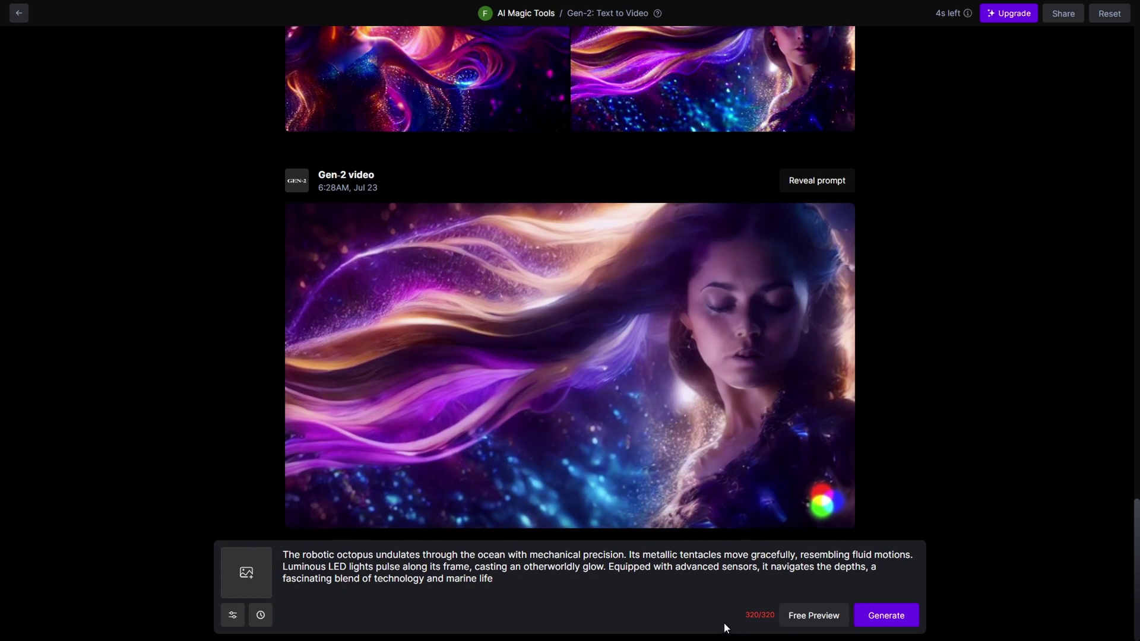
click(819, 615)
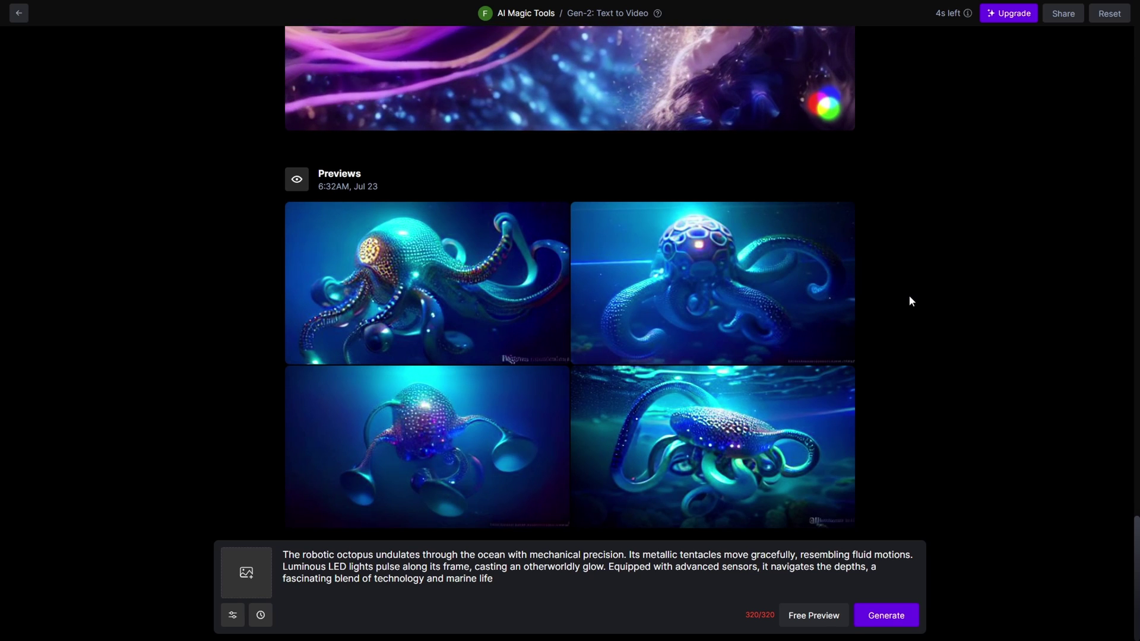
- Generate another four free robotic octopus previews
click(798, 613)
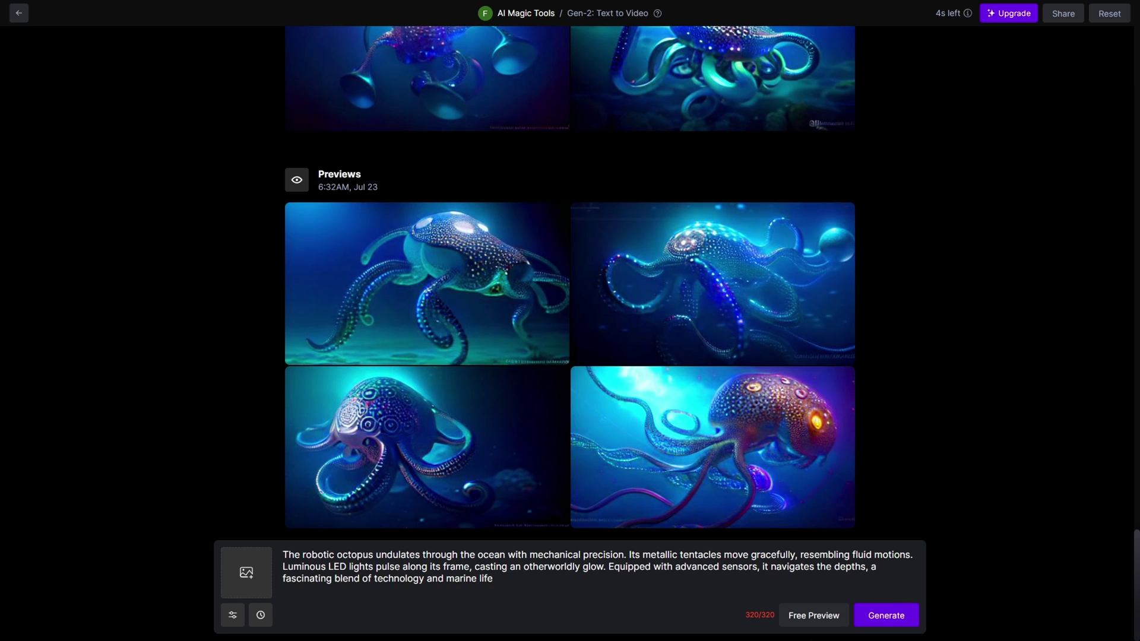
- Paste the steampunk-city robotic octopus prompt and run Free Preview twice
key(ctrl+a)
text(In the heart of a steampunk-inspired city, a wondrous robotic octopus roams. Its clockwork tentacles whir with intricate gears, propelling it effortlessly. Steam billows from its joints, leaving a trail of mystique. Gleaming brass and copper adorn its body, and as it moves, it emits a symphony of mechanical sounds, cre)
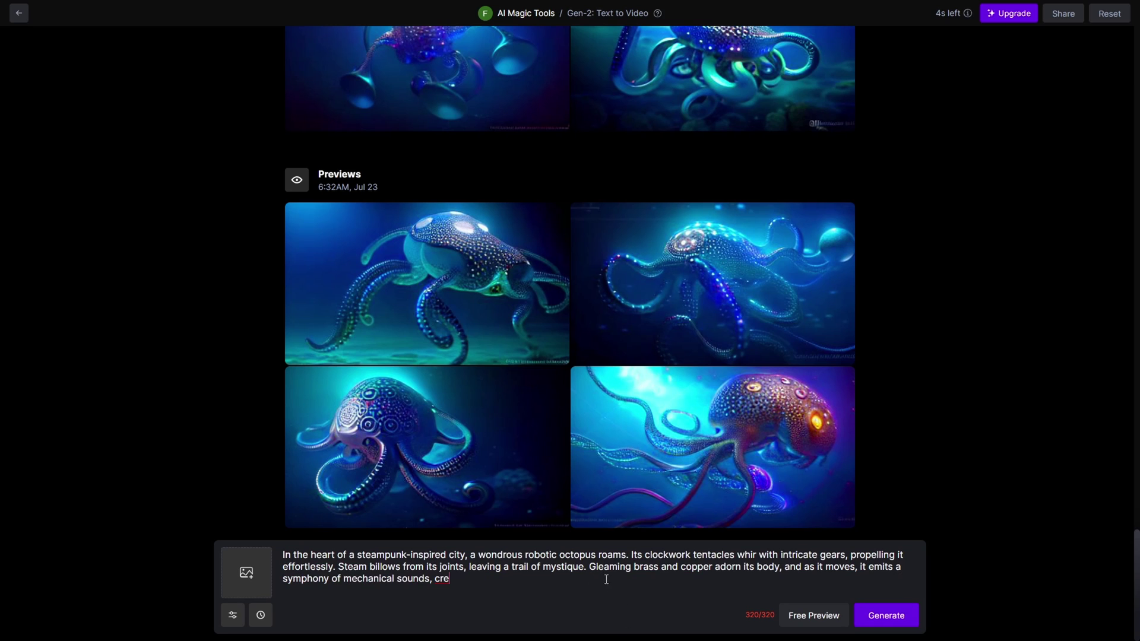
click(811, 615)
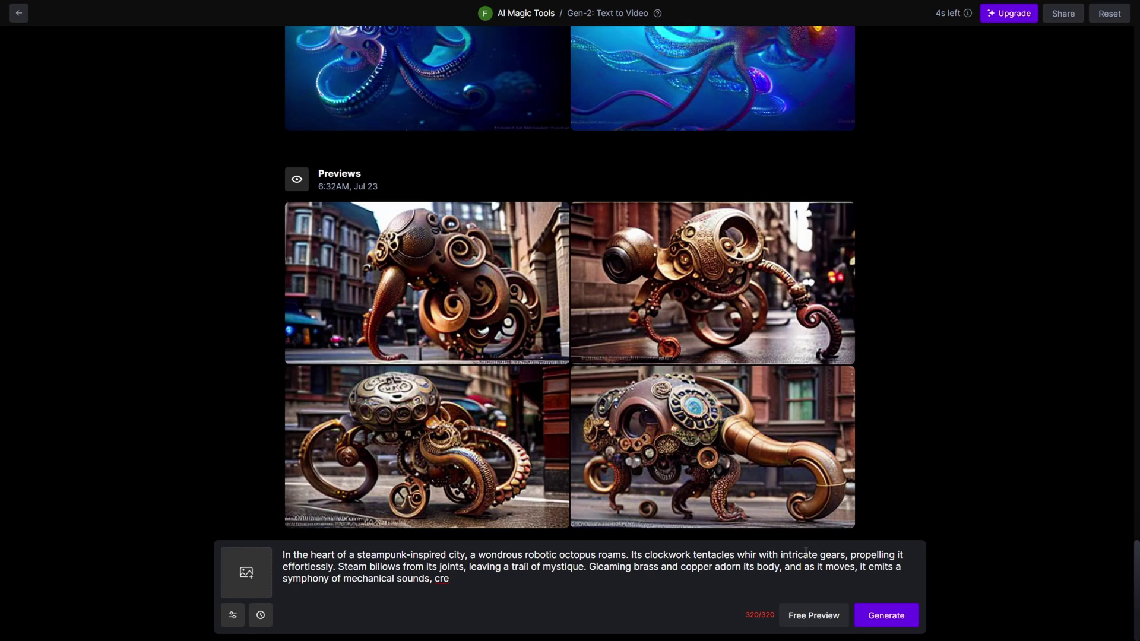
click(811, 617)
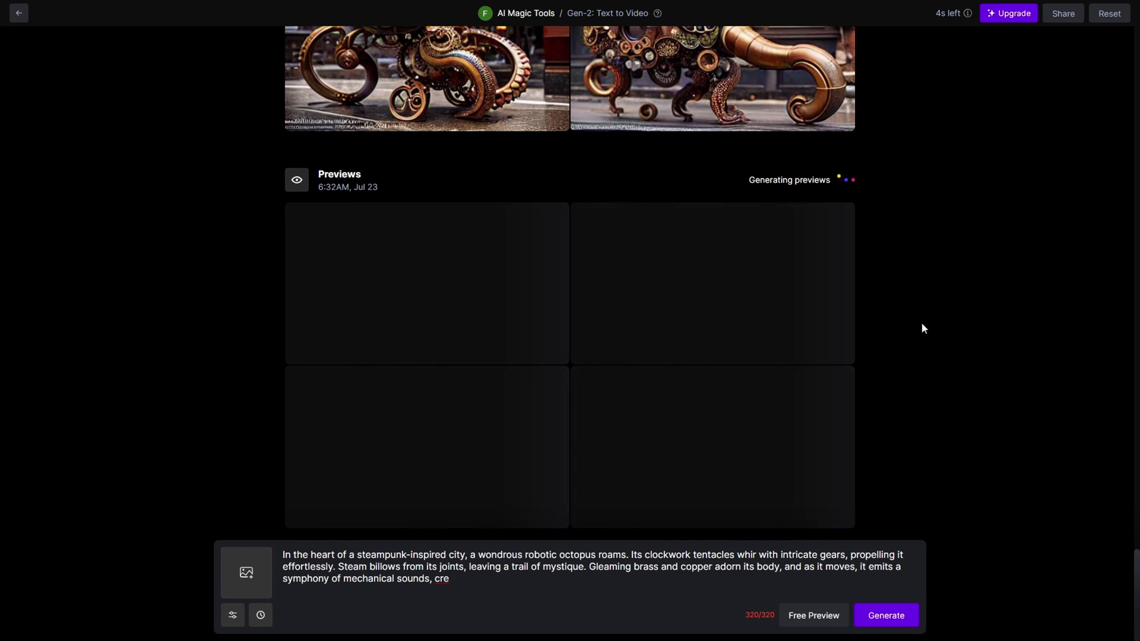
- Scroll through the Previews and inspect the second set of four brass steampunk octopus images
scroll(869, 310, up, 3)
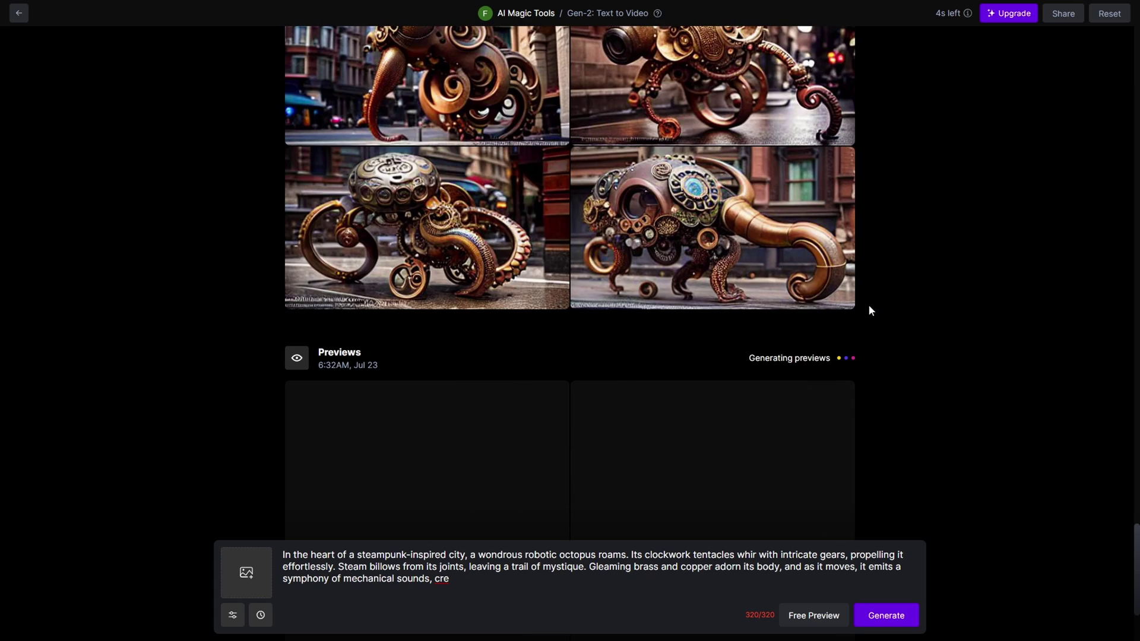
scroll(867, 304, up, 1)
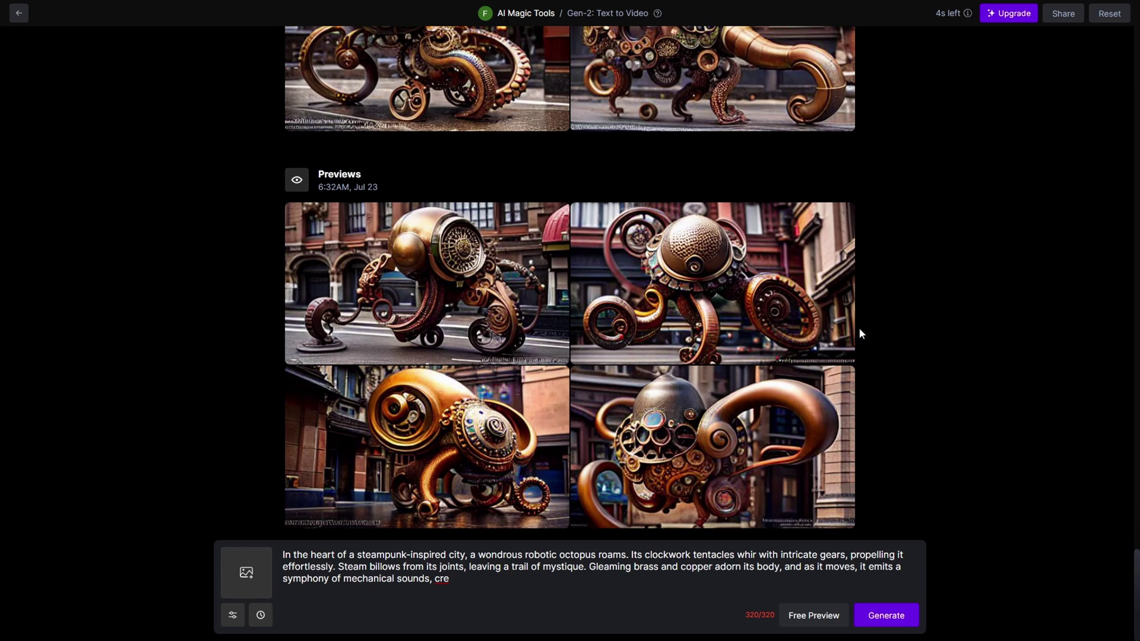
mouse_move(488, 423)
scroll(843, 396, up, 2)
mouse_move(797, 392)
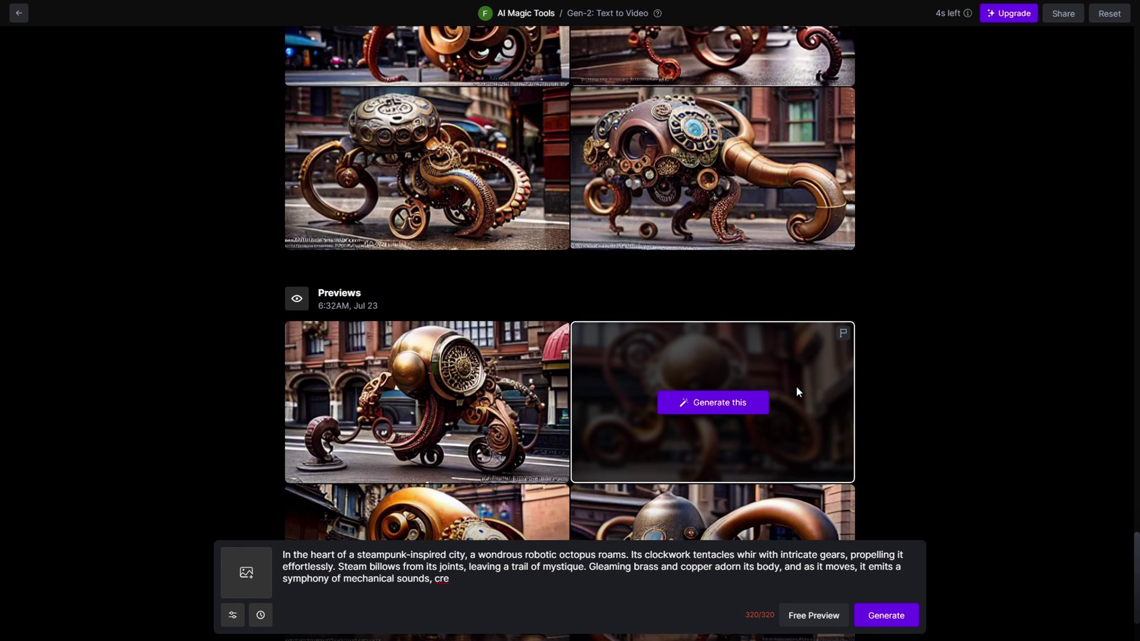
scroll(499, 306, up, 1)
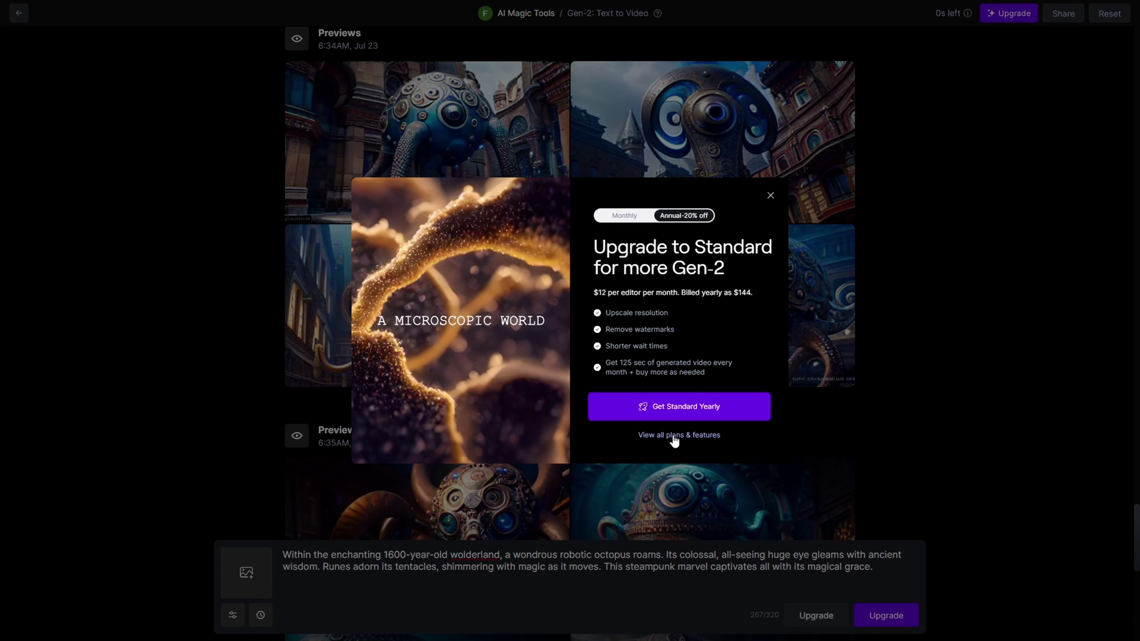
- Open the full plan comparison, showing yearly prices from Free at $0 to Unlimited at $76
click(672, 437)
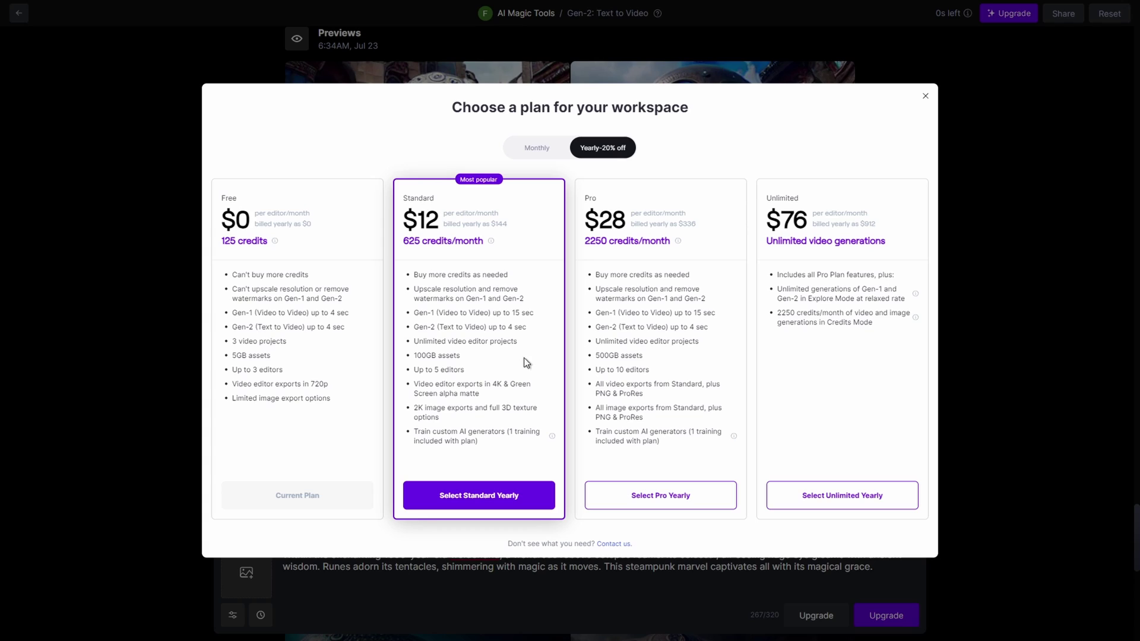
mouse_move(915, 295)
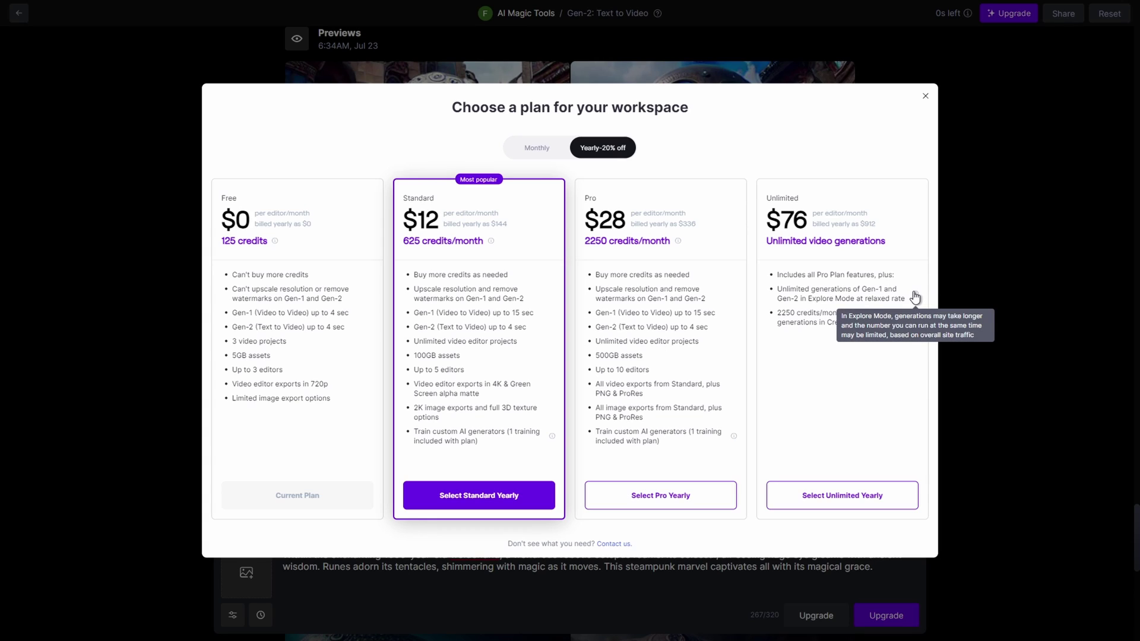